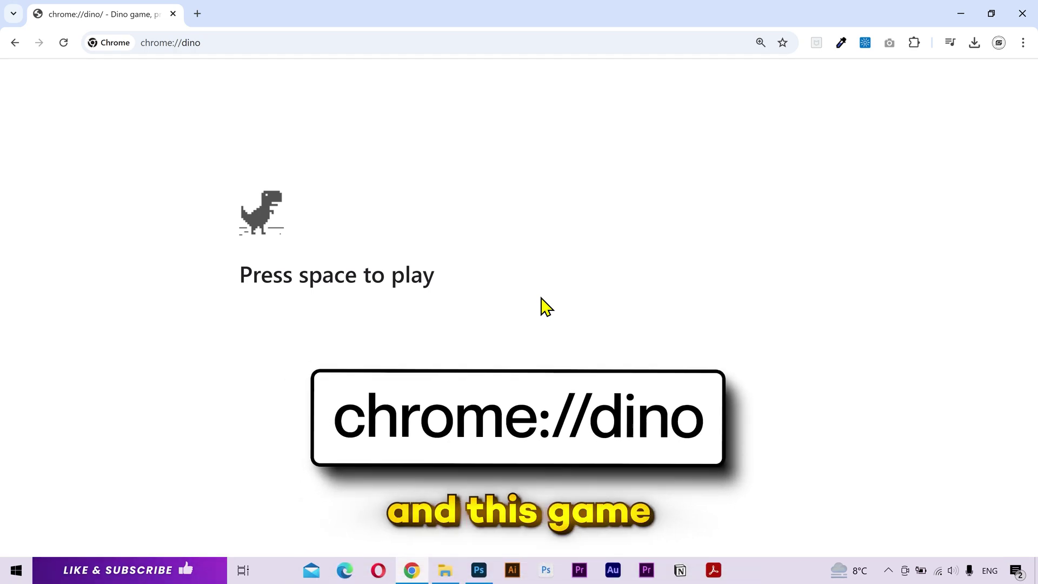
# Inspect the Dino page, try DevTools docked right, then dock it at the bottom
pyautogui.rightClick(565, 309)
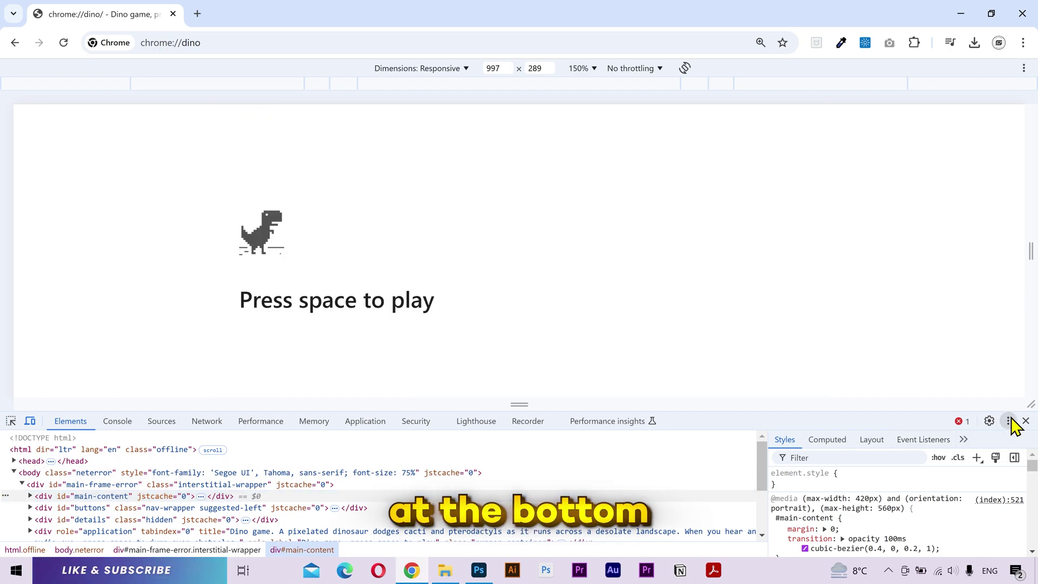
pyautogui.click(1010, 421)
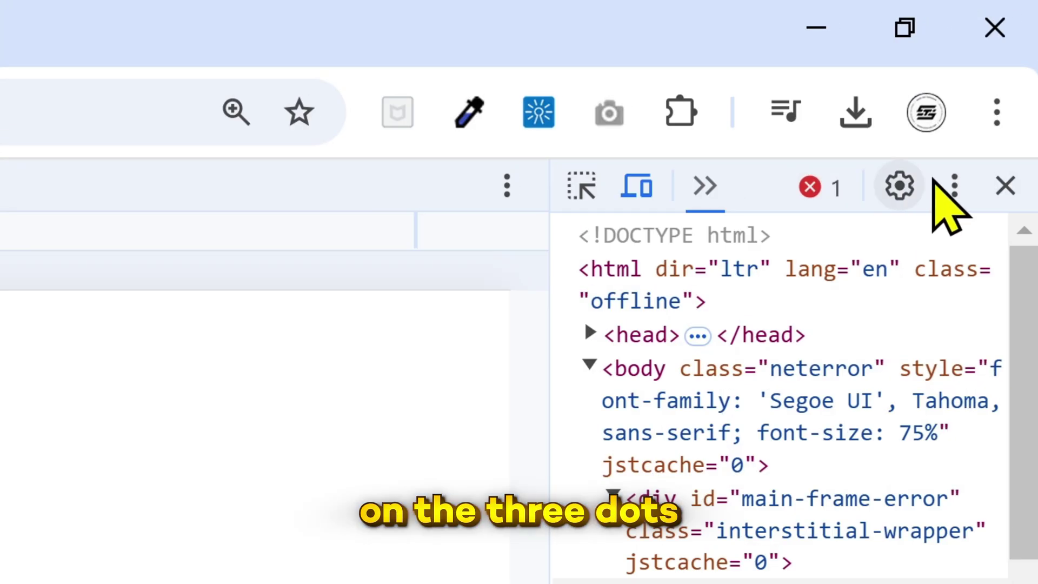
pyautogui.click(1009, 69)
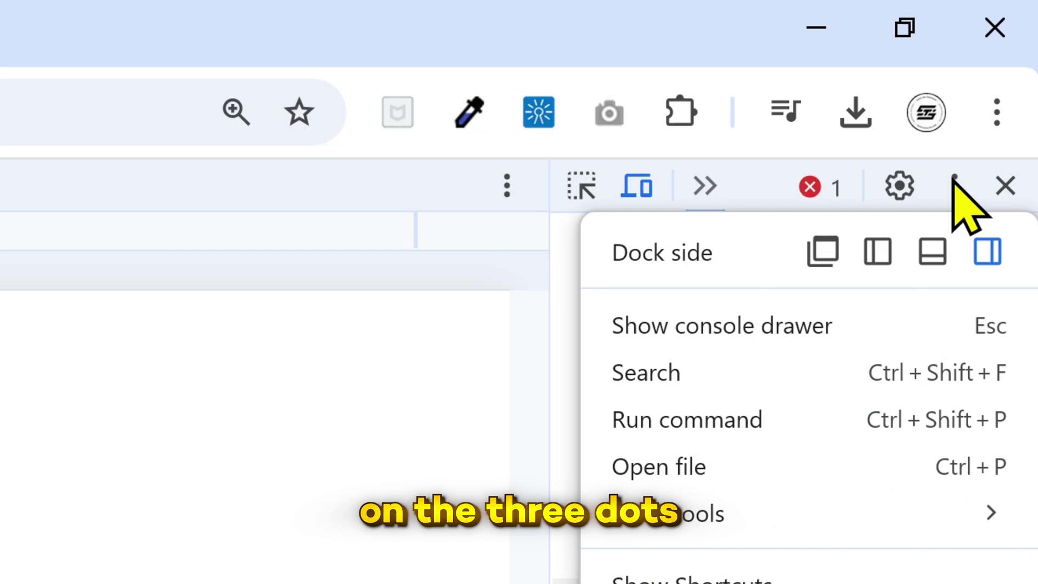
pyautogui.click(933, 253)
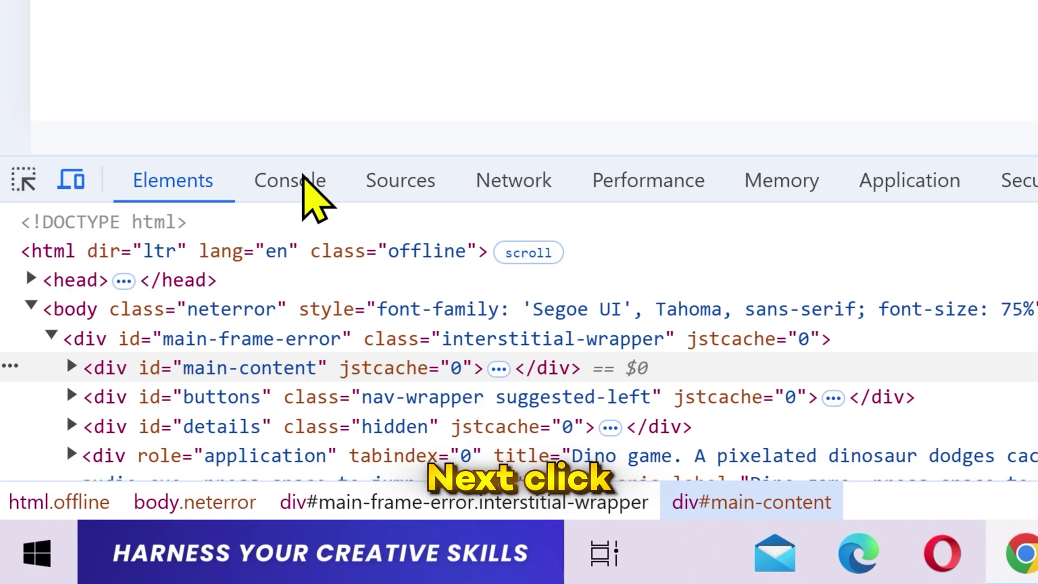
# Switch DevTools to the Console panel on the Dino page
pyautogui.click(290, 180)
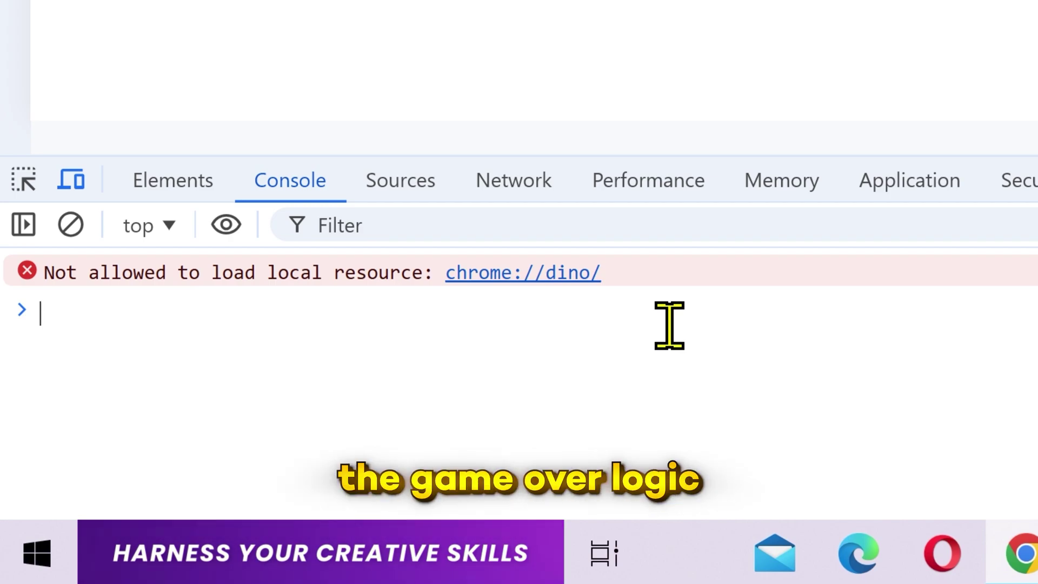
pyautogui.write('Runner.instance')
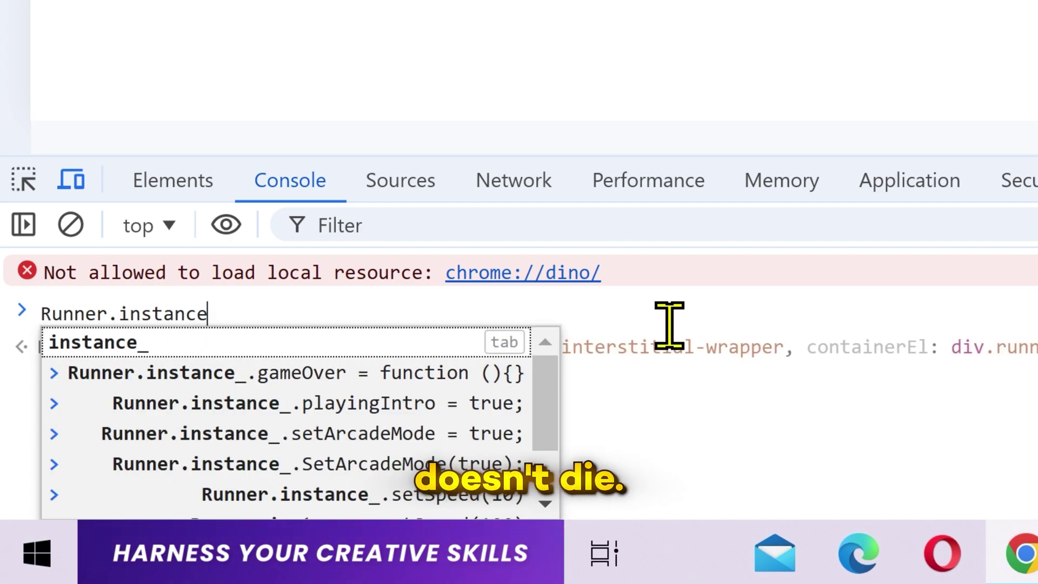
pyautogui.write('_.game')
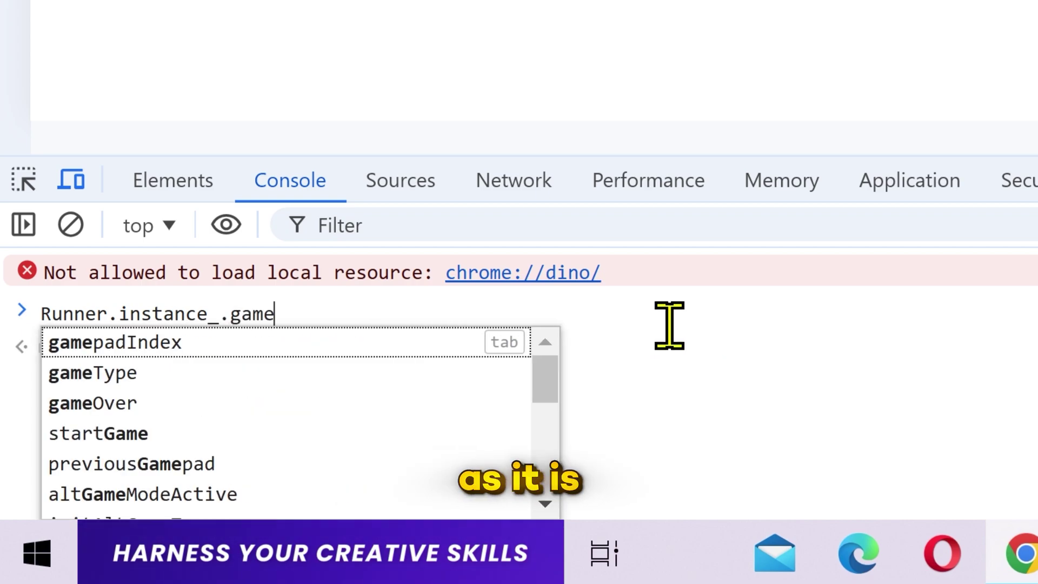
pyautogui.write('Over = function()')
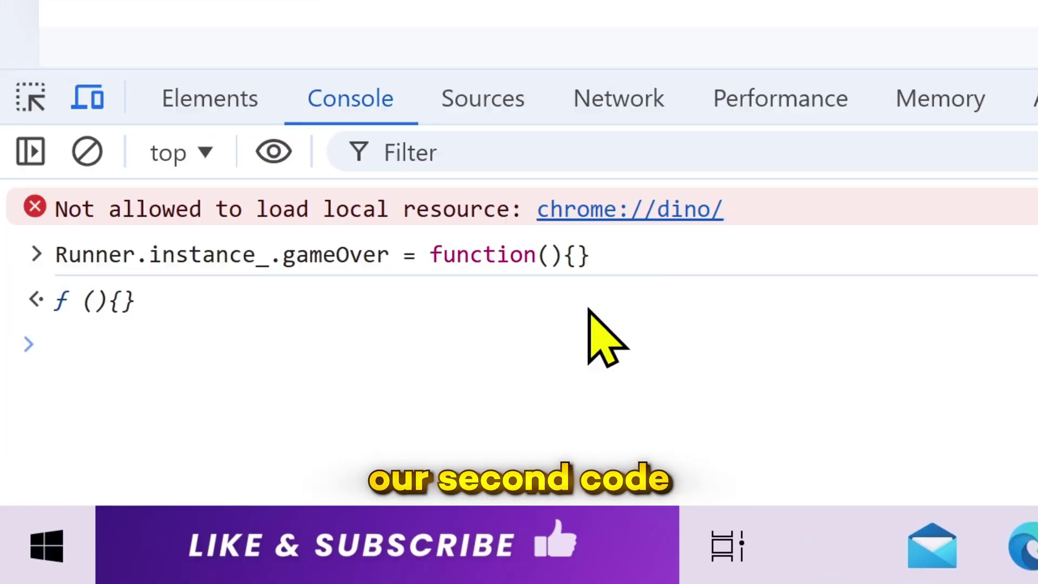
pyautogui.write('Runner')
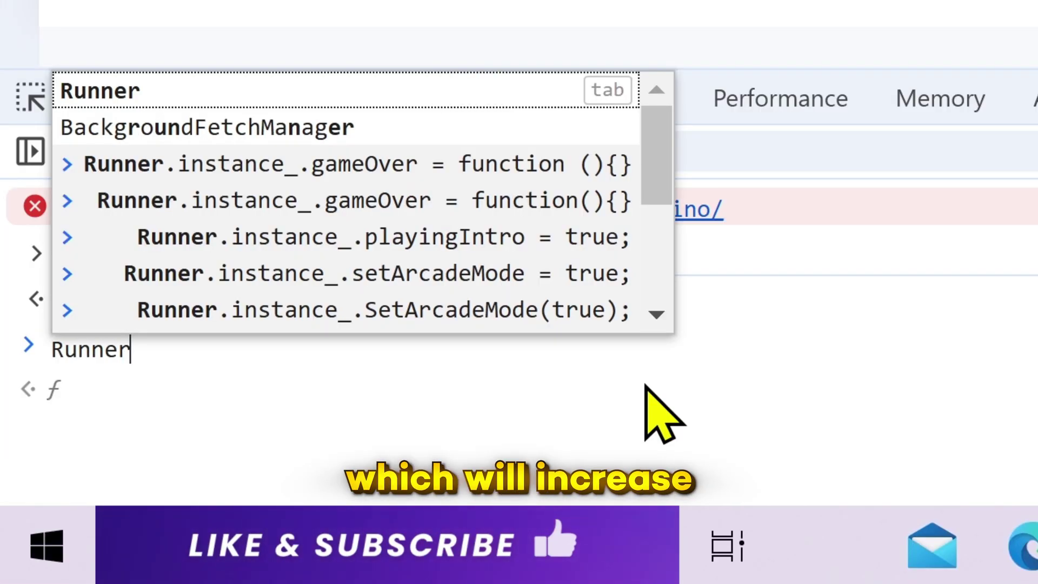
pyautogui.write('.instance')
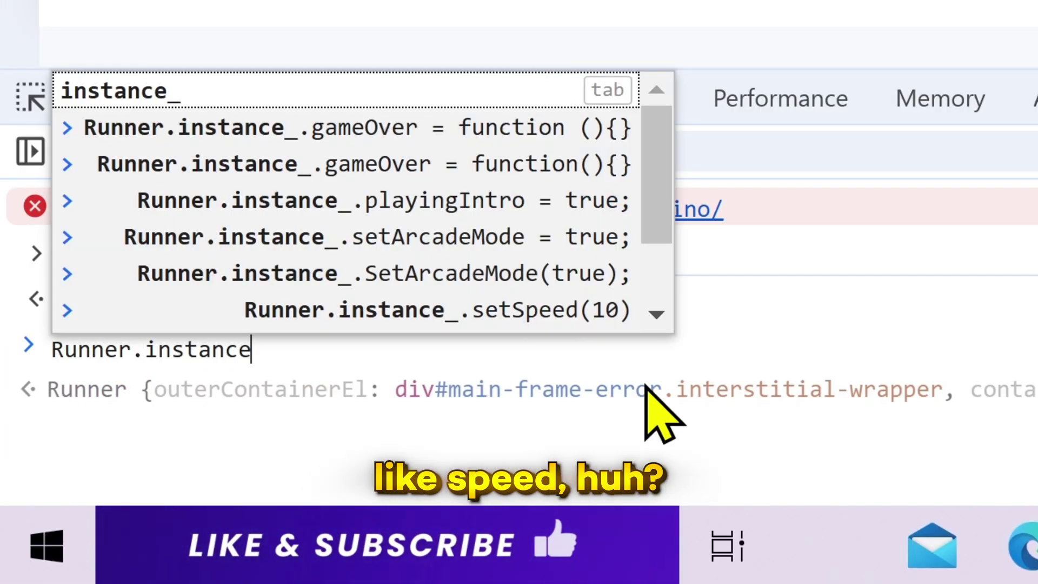
pyautogui.write('_.setS')
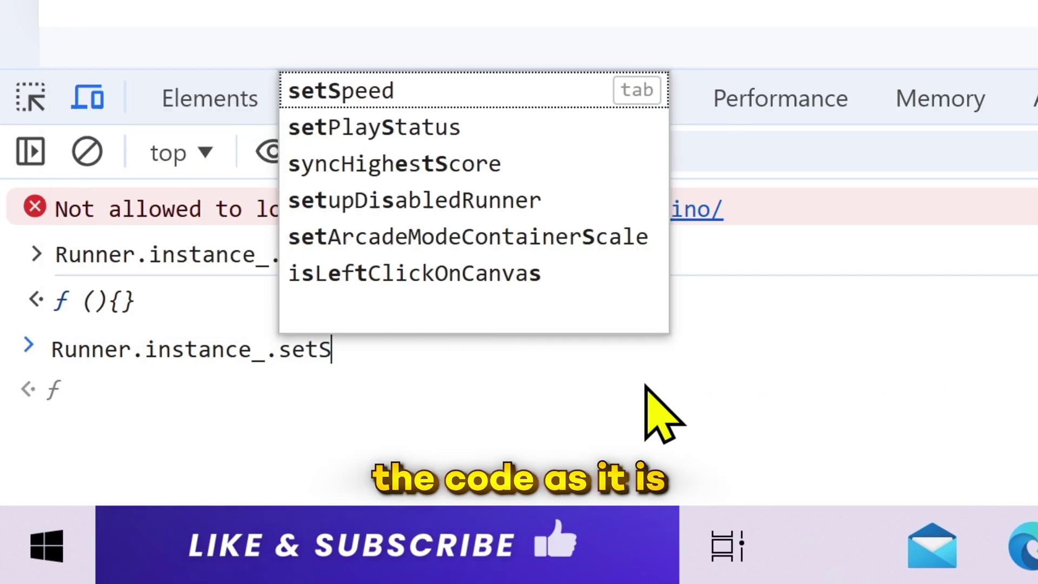
pyautogui.write('peed(')
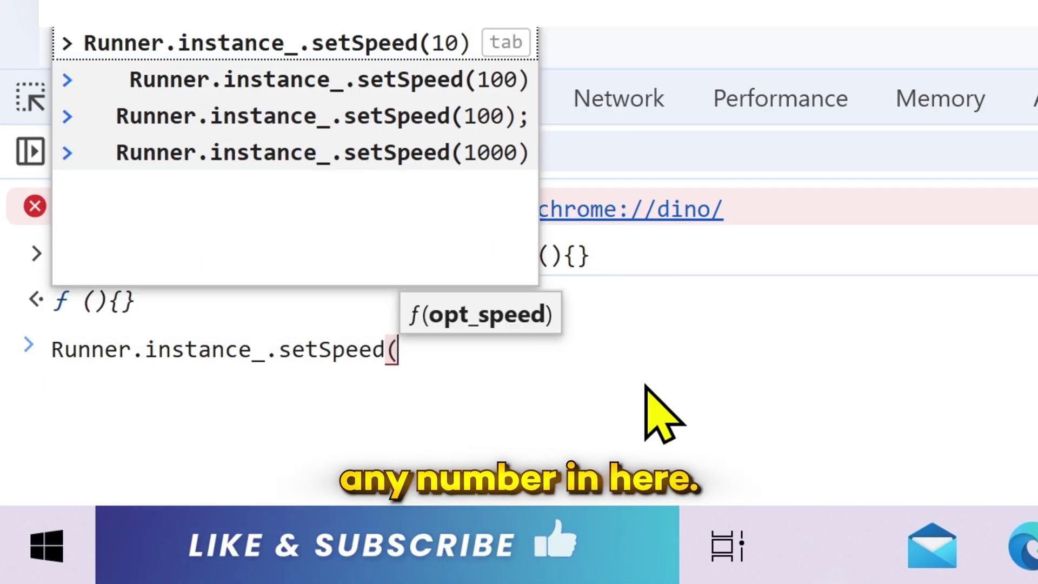
pyautogui.write('100)')
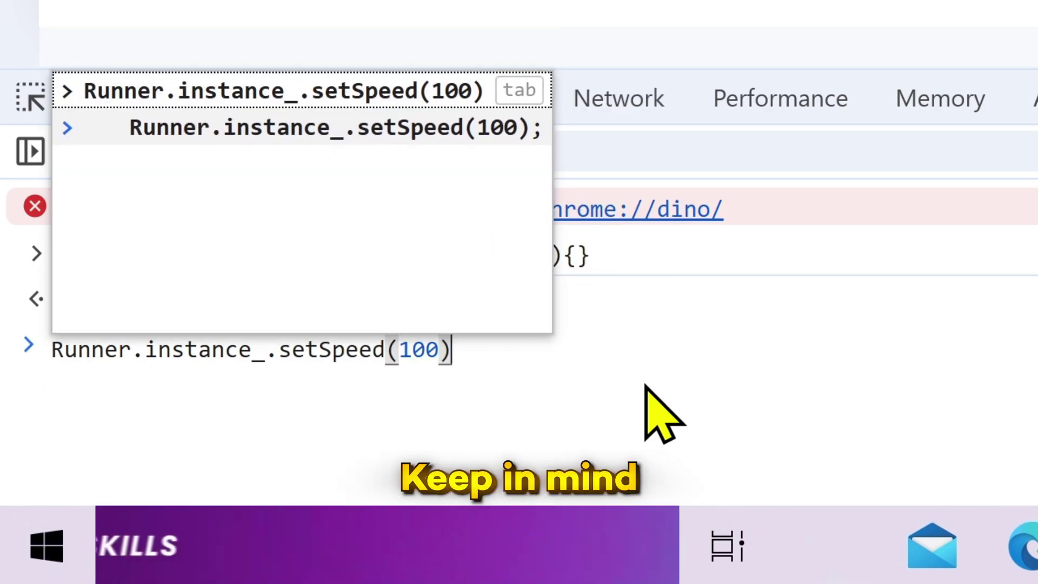